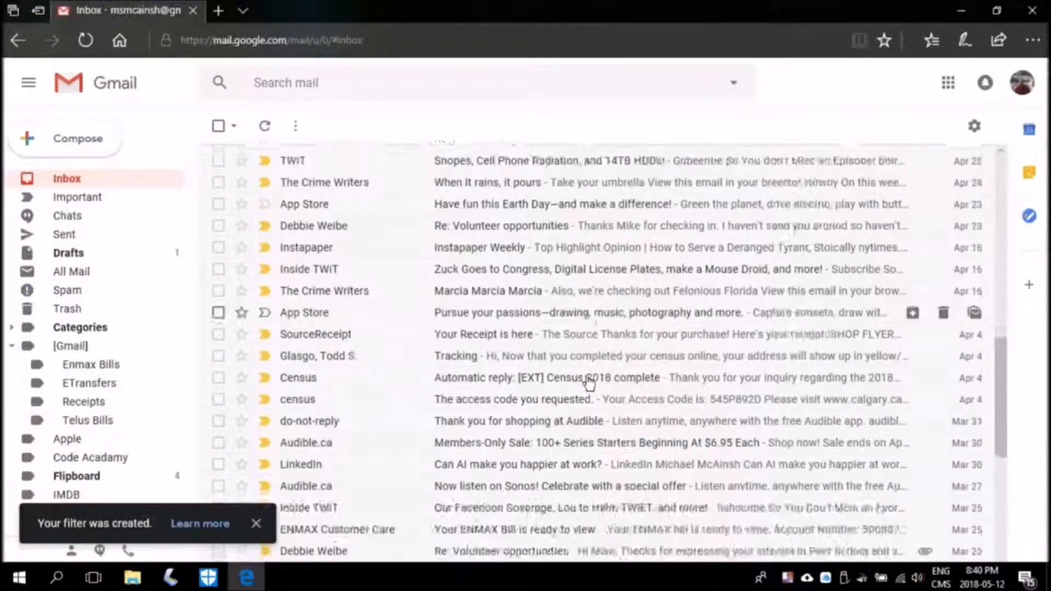
# Check the LinkedIn filter's sender criterion in the other browser tab and return to the inbox message list.
pyautogui.scroll(-3, 586, 377)
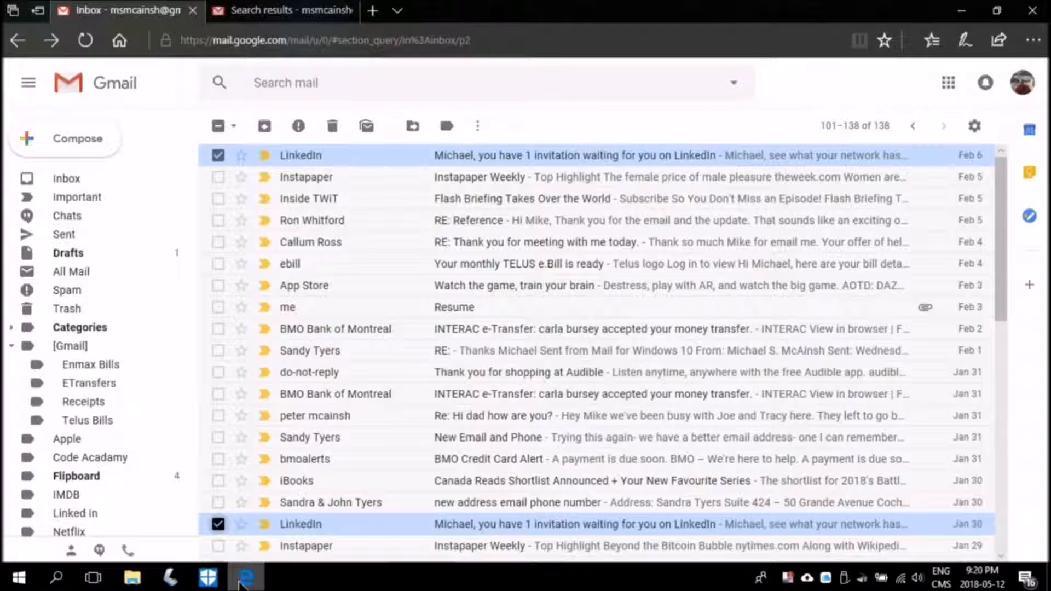
pyautogui.click(303, 16)
pyautogui.click(306, 33)
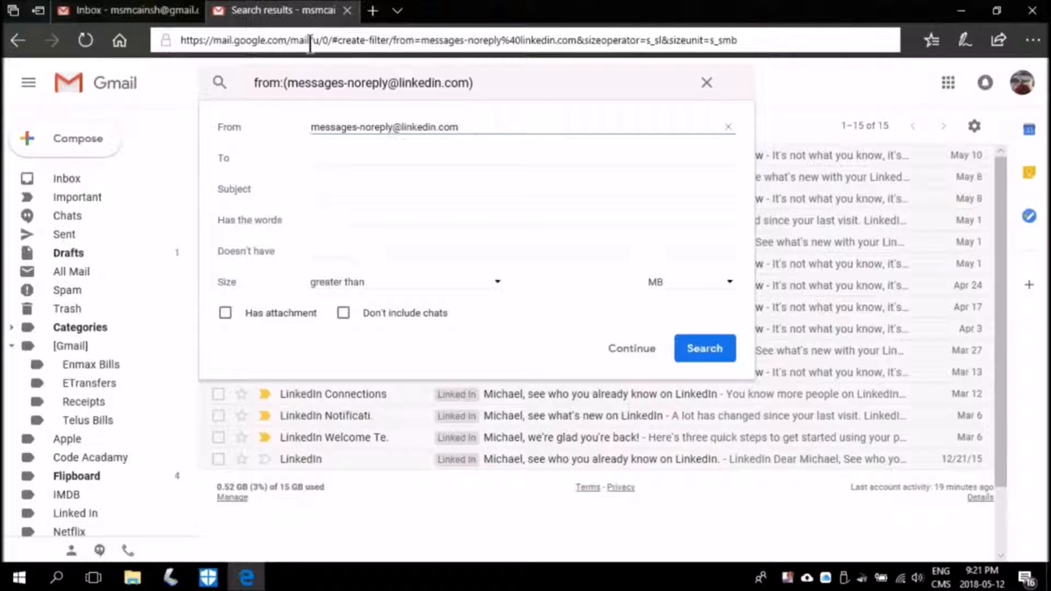
pyautogui.click(149, 5)
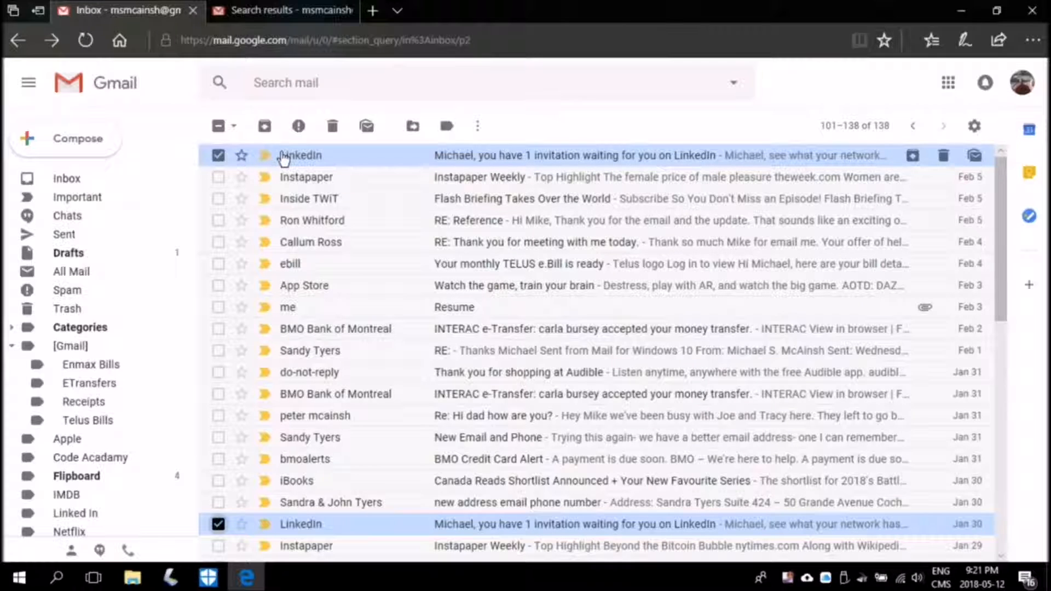
# Open the Feb 6 LinkedIn invitation message and copy the sender's e-mail address from its header.
pyautogui.moveTo(288, 160)
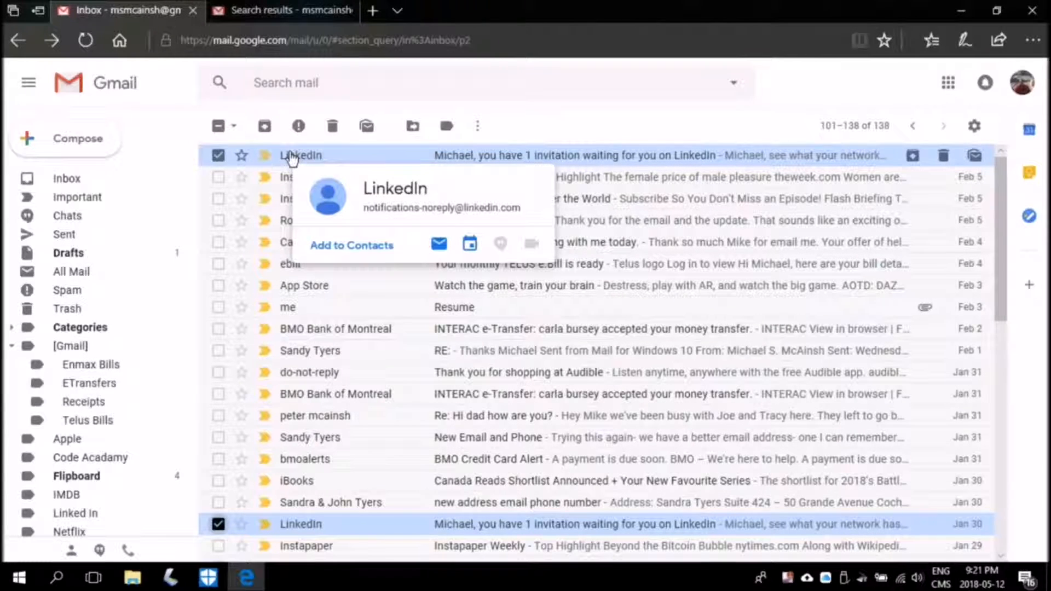
pyautogui.click(293, 159)
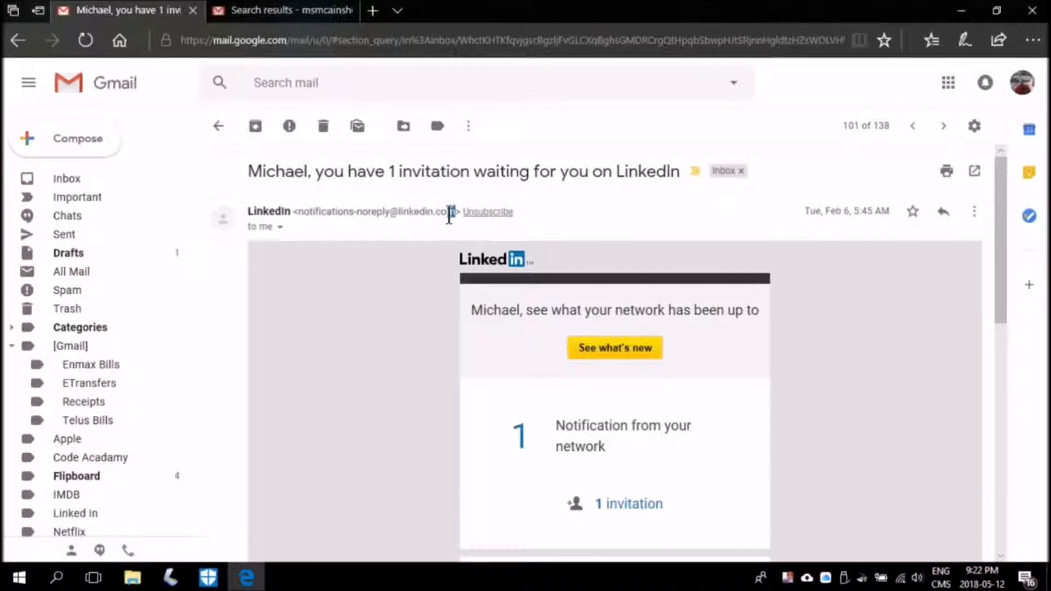
pyautogui.moveTo(454, 213); pyautogui.dragTo(299, 211)
pyautogui.hotkey('ctrl', 'c')
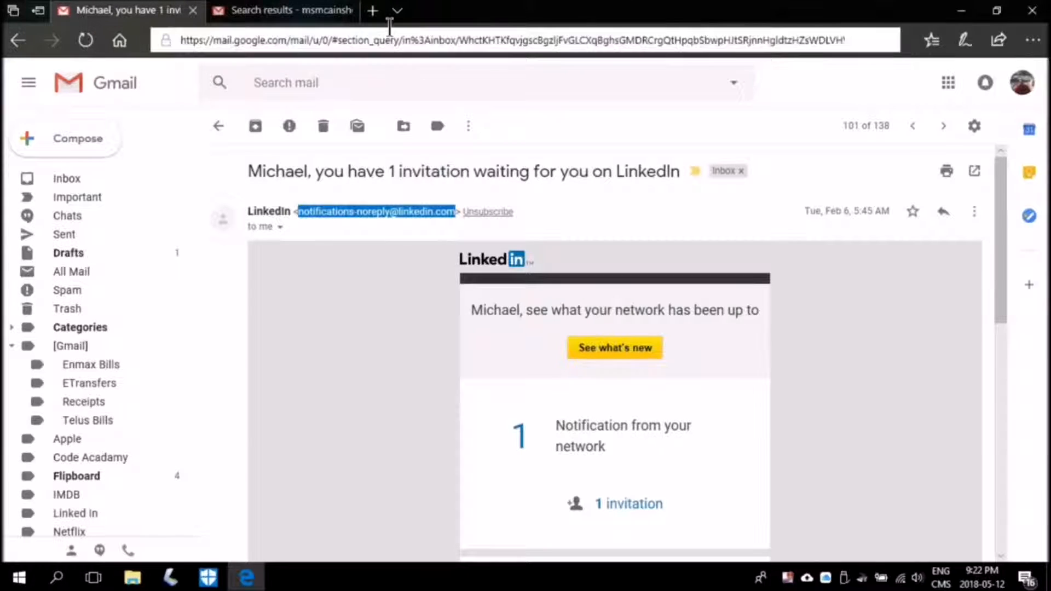
# Add the copied LinkedIn notifications address to the open filter's From criterion, joined to the existing sender with OR.
pyautogui.click(309, 12)
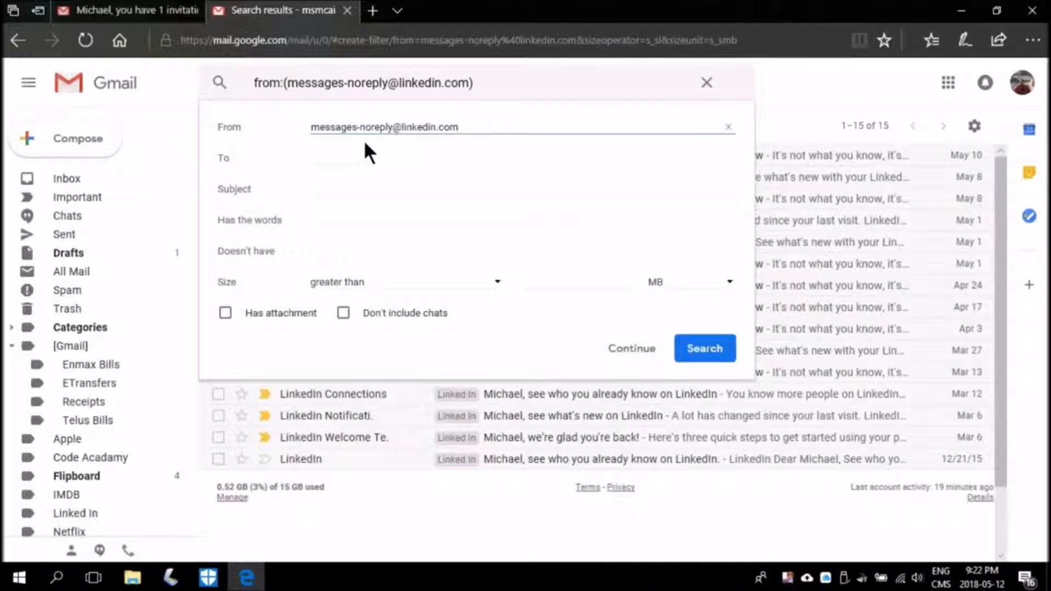
pyautogui.write('OR')
pyautogui.hotkey('ctrl', 'v')
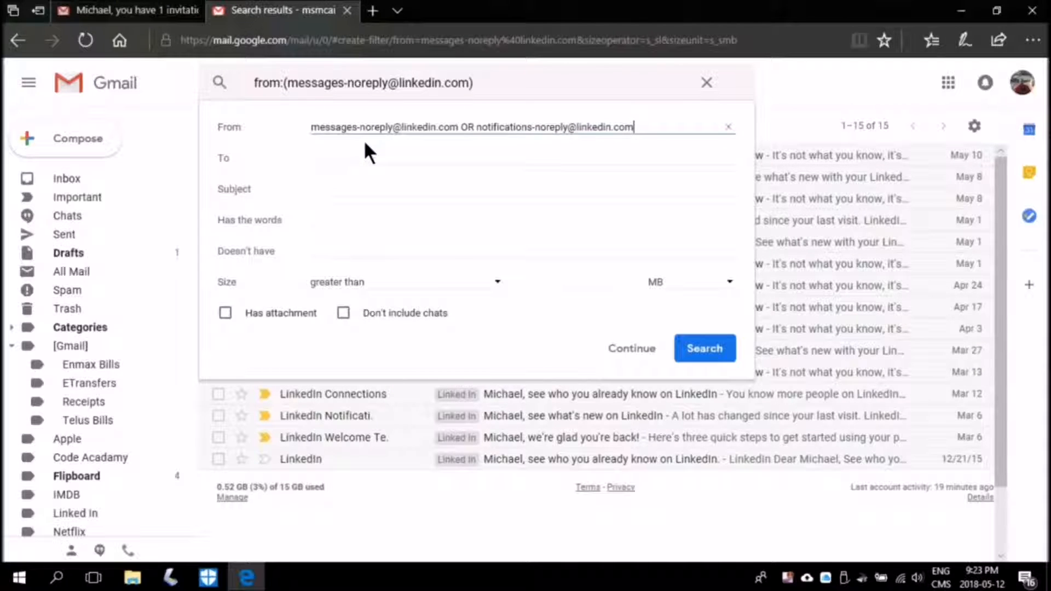
# Continue to the filter's actions, also apply it to the existing matching messages, and update the filter.
pyautogui.click(616, 356)
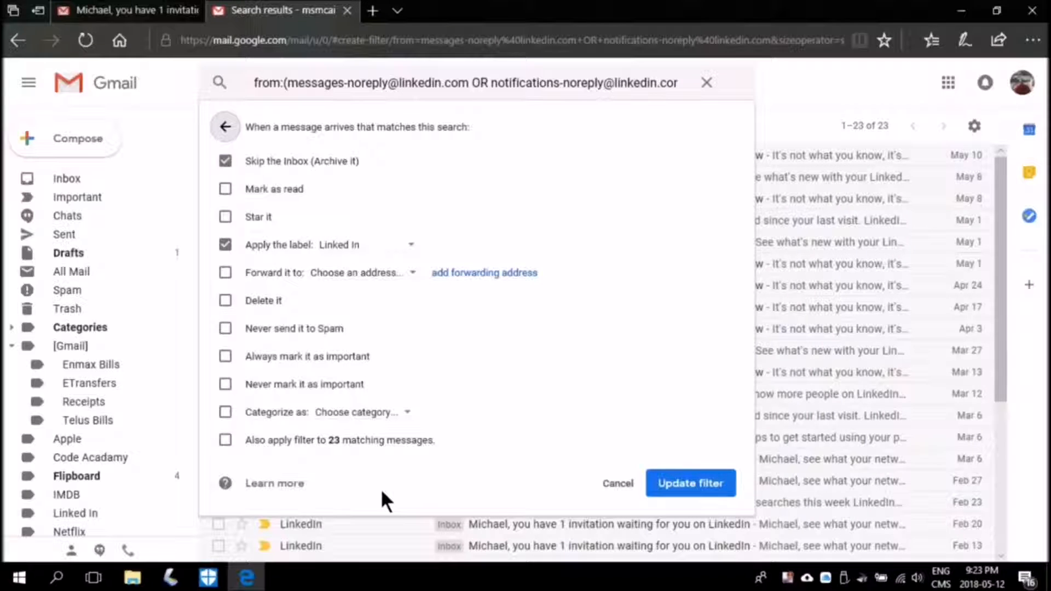
pyautogui.click(224, 440)
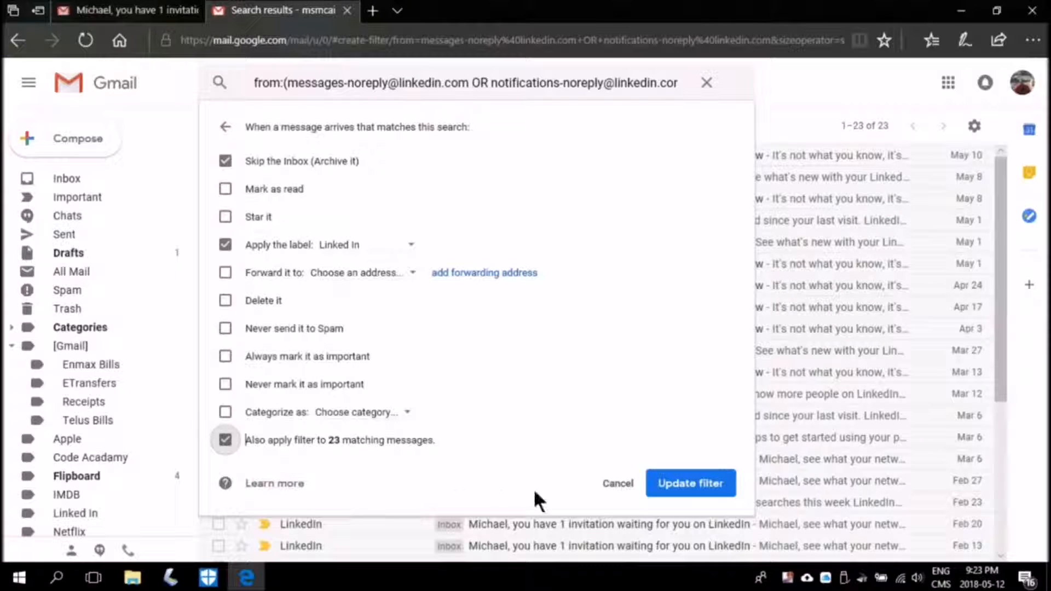
pyautogui.click(678, 484)
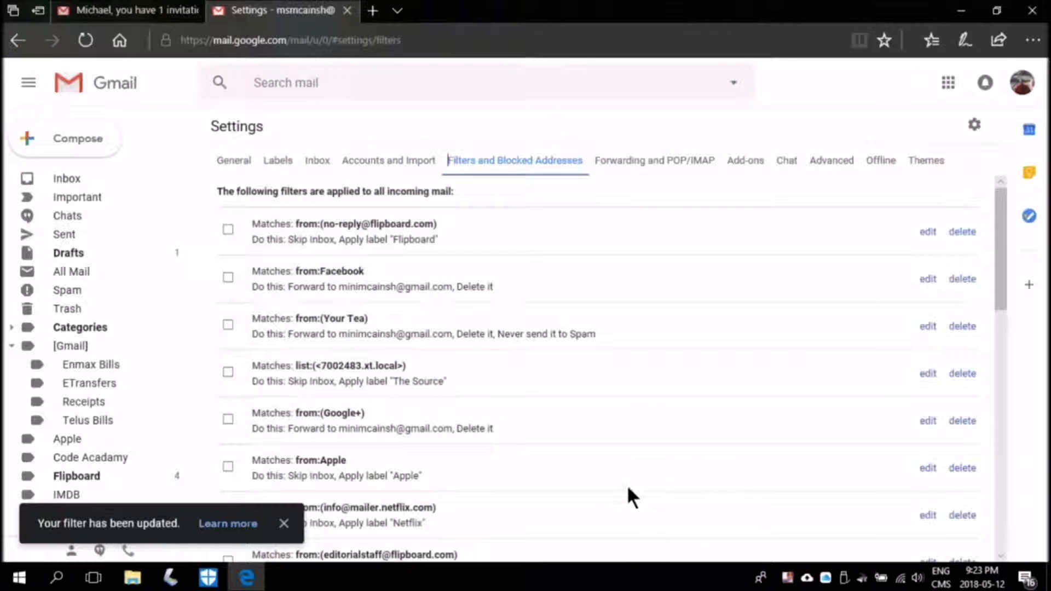
# Find the Mar 5 LinkedIn password-reset message in the full inbox list and copy its sender's e-mail address.
pyautogui.click(79, 184)
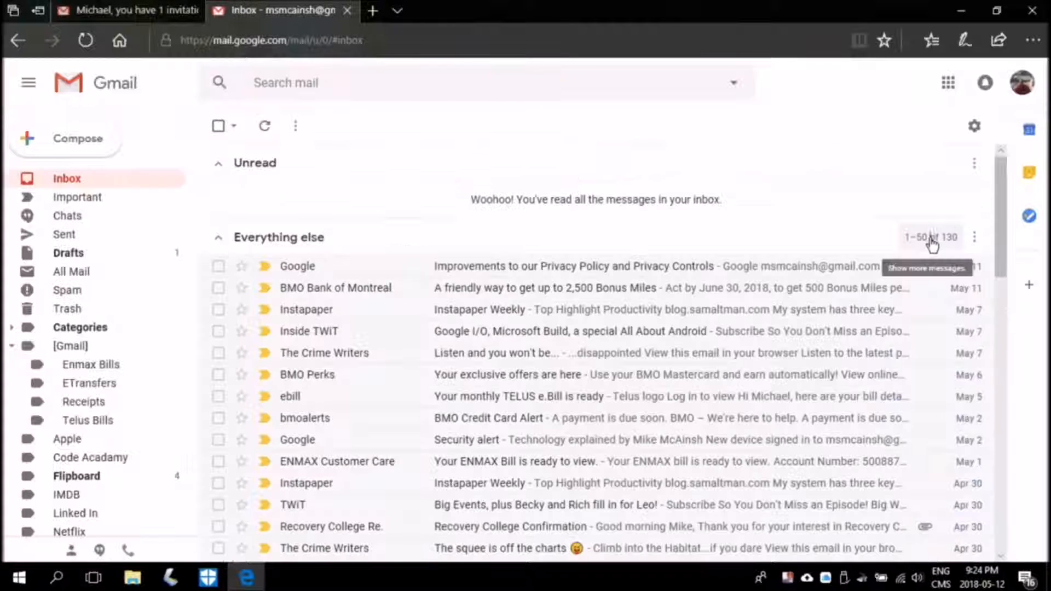
pyautogui.click(930, 245)
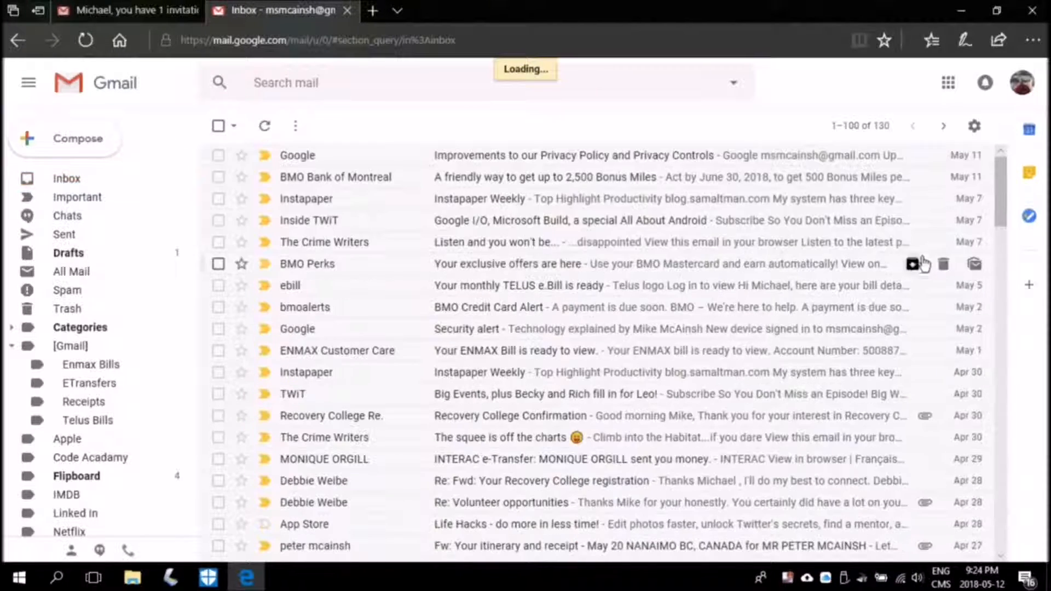
pyautogui.scroll(-10, 787, 281)
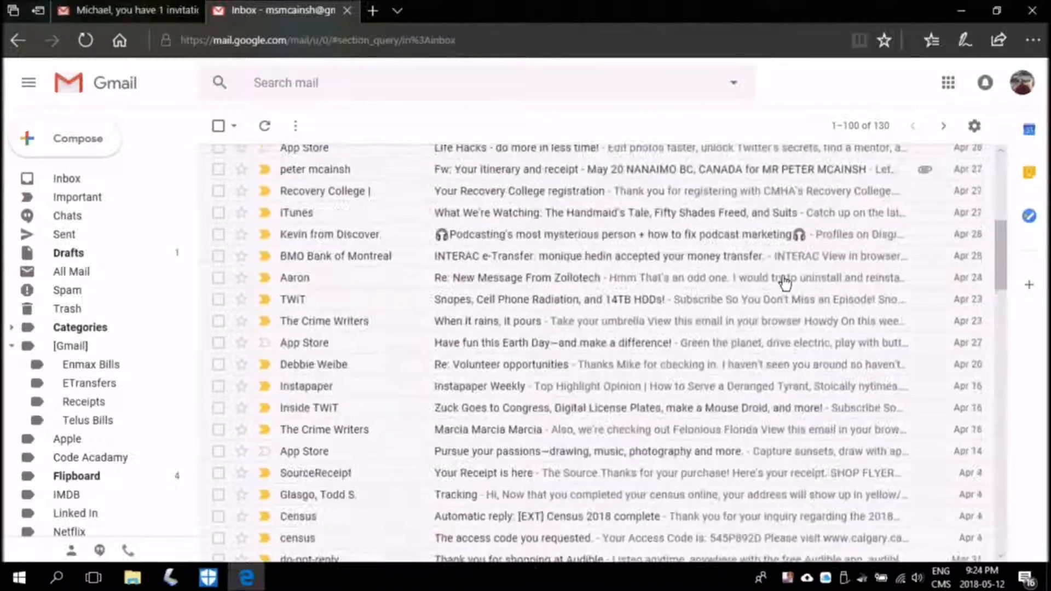
pyautogui.scroll(-9, 789, 297)
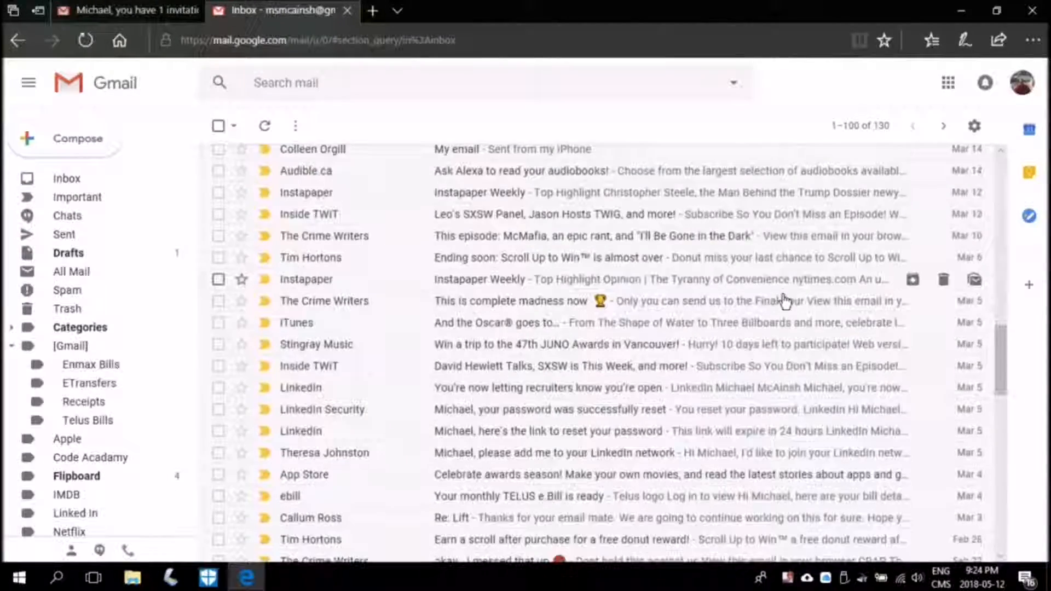
pyautogui.scroll(2, 784, 301)
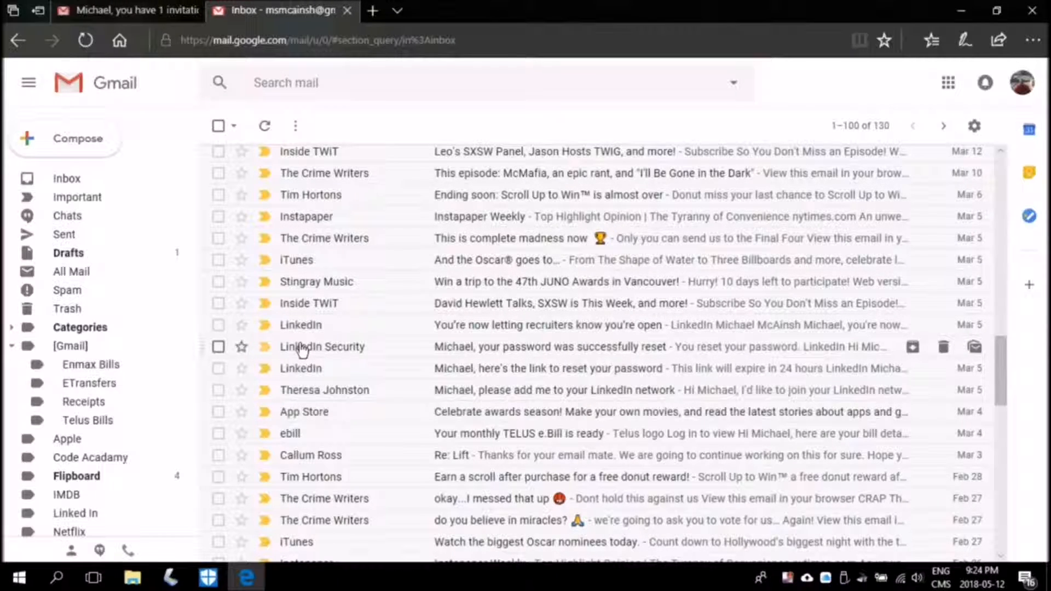
pyautogui.moveTo(302, 351)
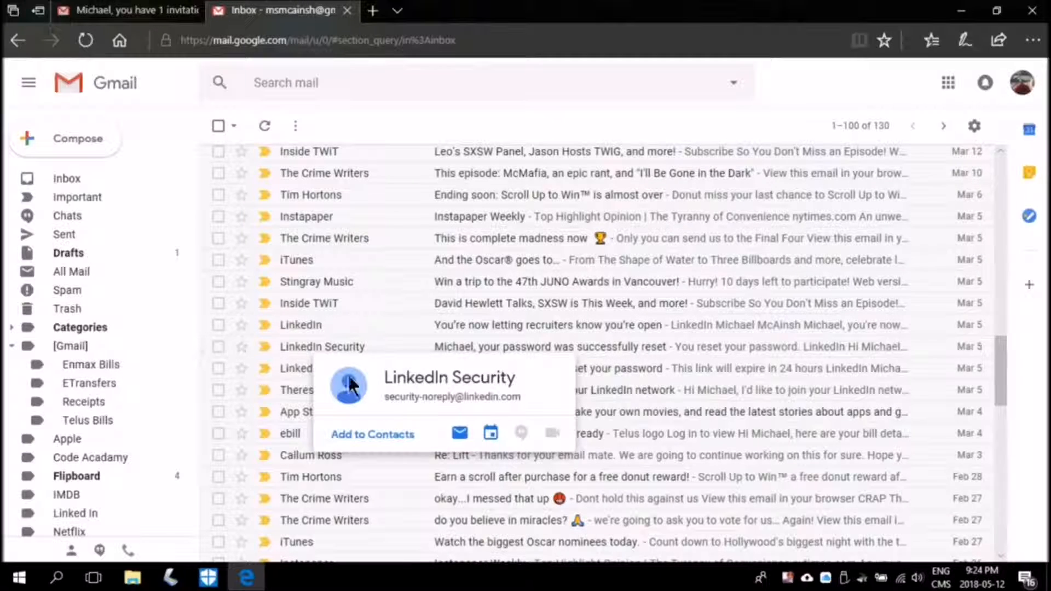
pyautogui.click(295, 368)
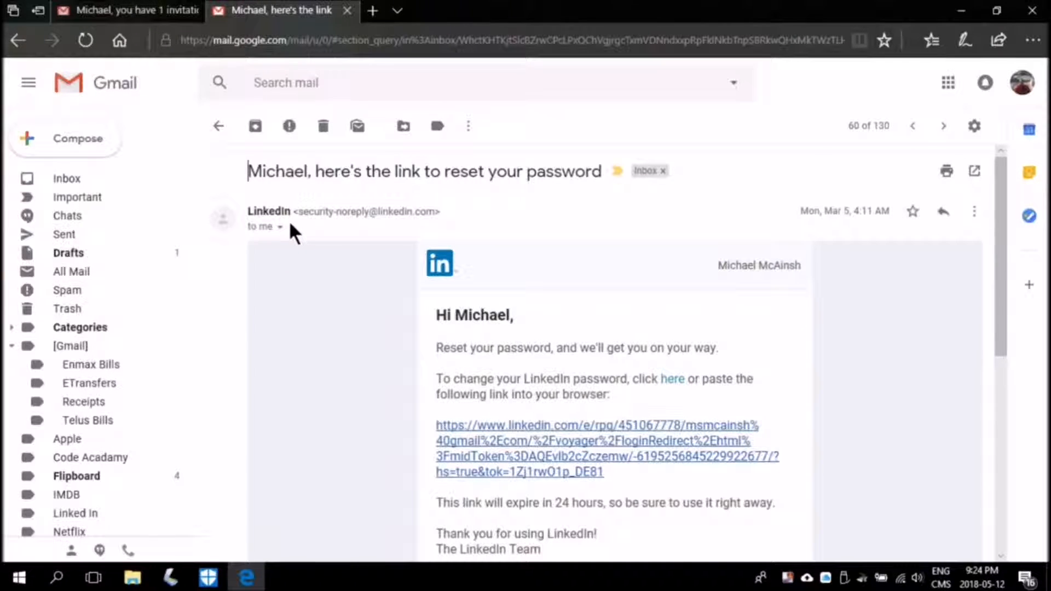
pyautogui.doubleClick(365, 211)
pyautogui.hotkey('ctrl', 'c')
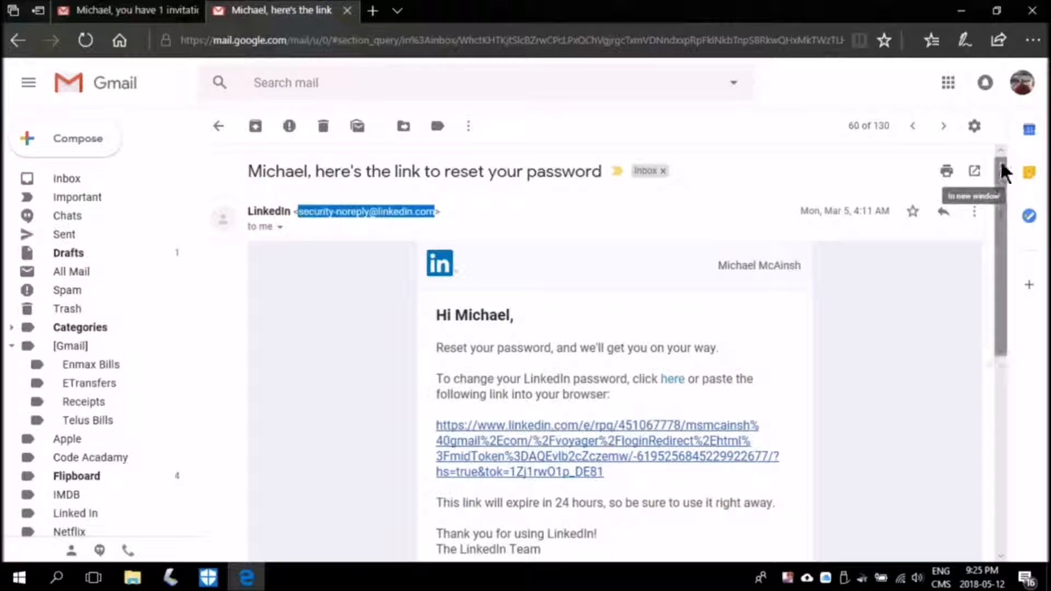
# Go to the Filters and Blocked Addresses settings and open the existing LinkedIn filter for editing.
pyautogui.click(972, 127)
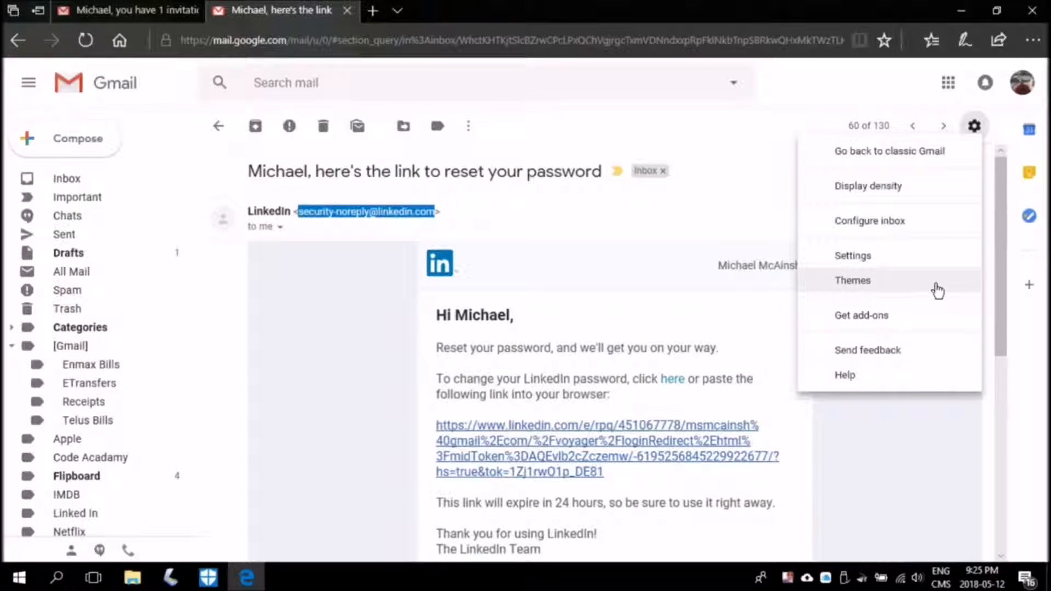
pyautogui.click(931, 263)
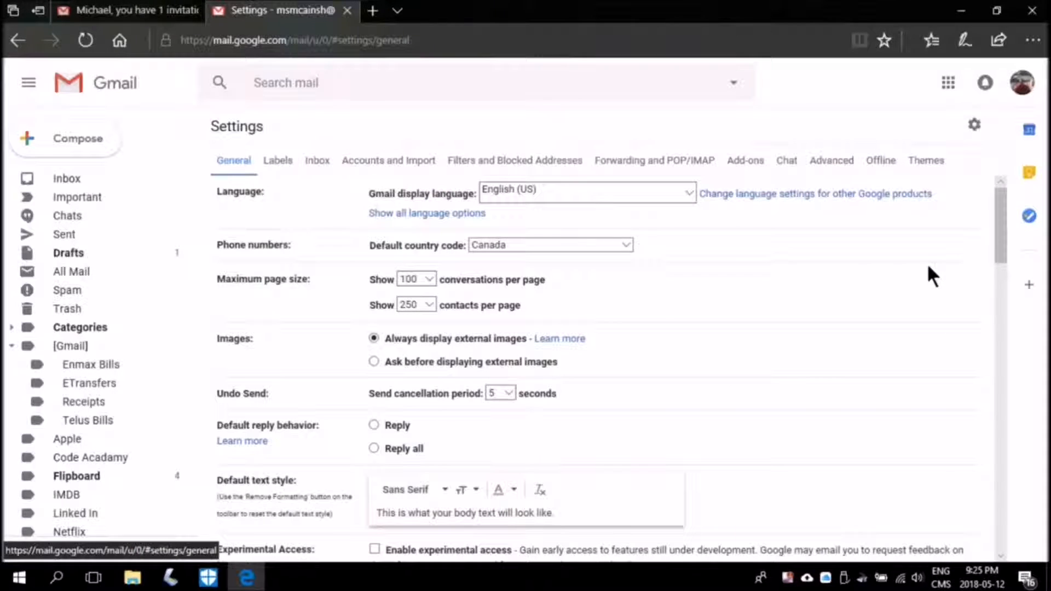
pyautogui.click(564, 170)
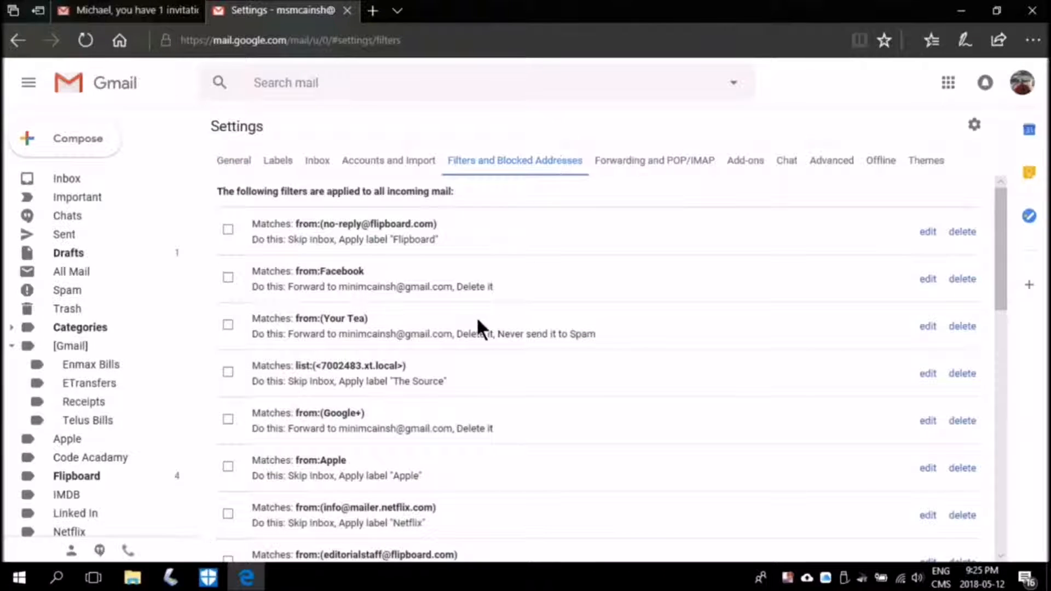
pyautogui.scroll(-1, 484, 329)
pyautogui.scroll(-1, 484, 328)
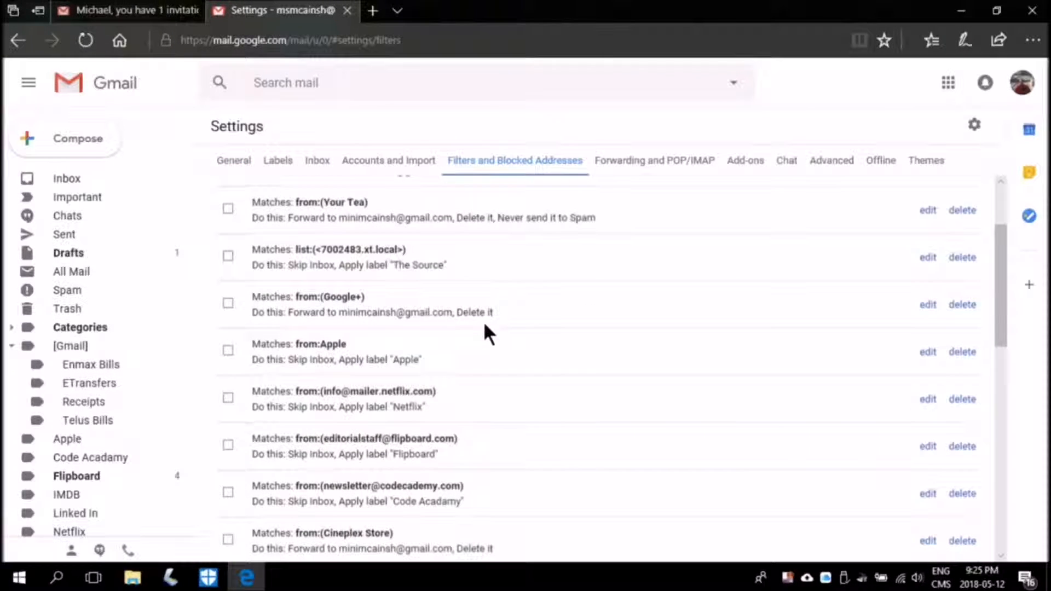
pyautogui.scroll(-1, 485, 325)
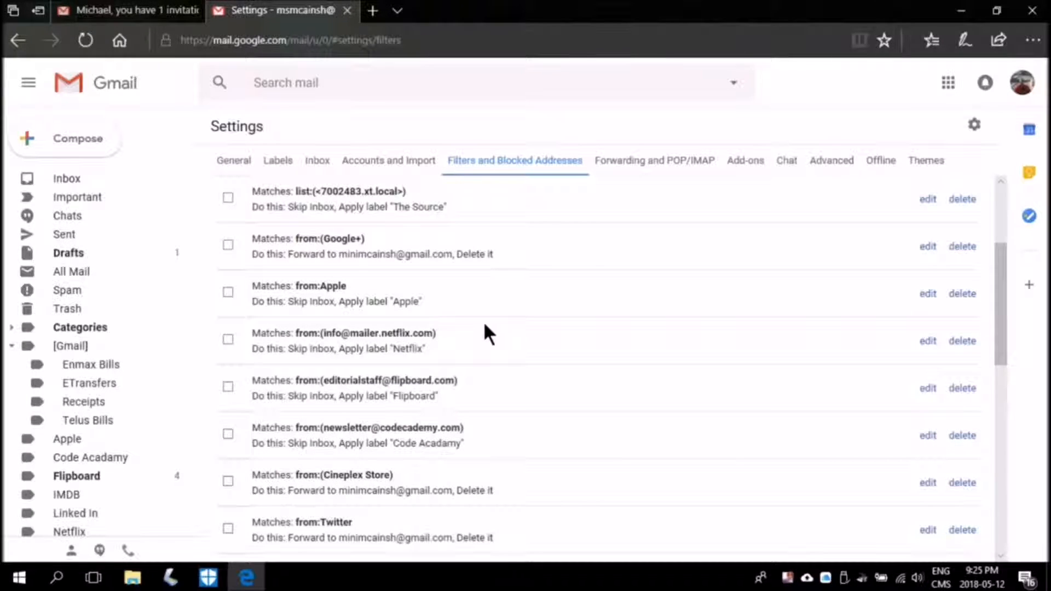
pyautogui.scroll(-3, 485, 324)
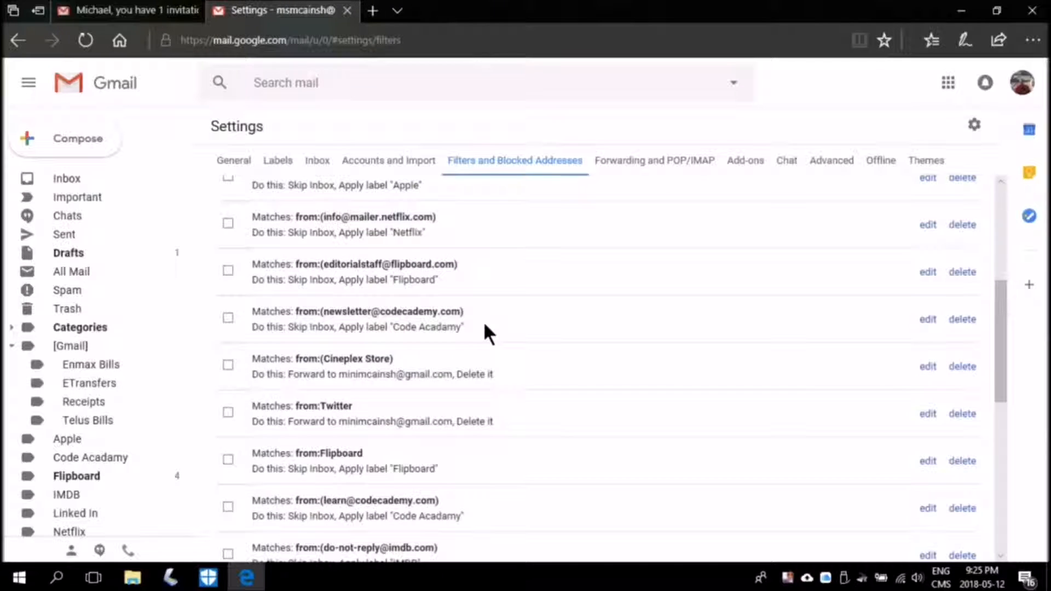
pyautogui.scroll(-1, 484, 325)
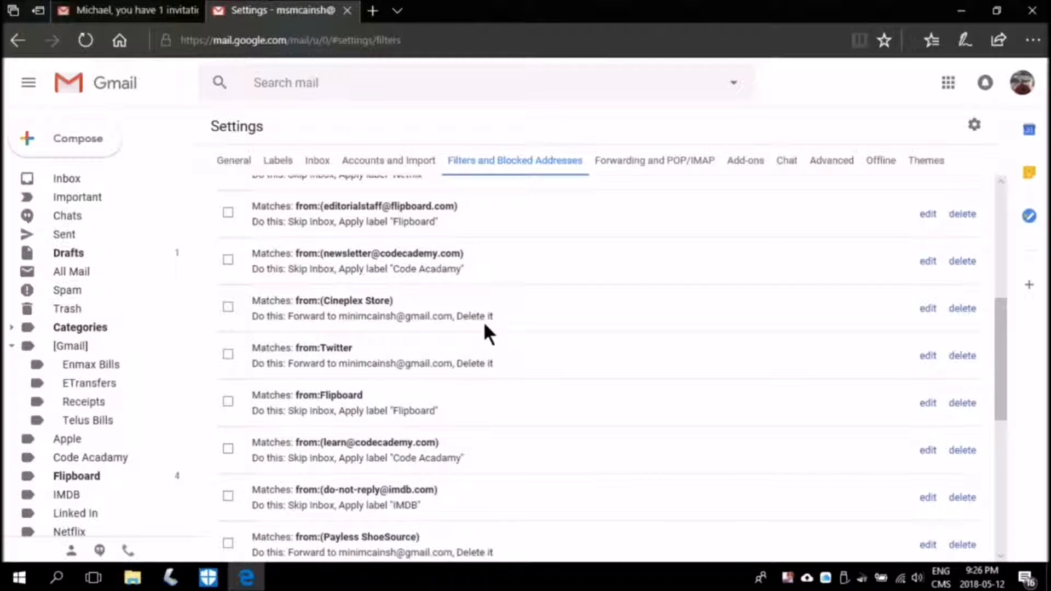
pyautogui.scroll(-1, 485, 325)
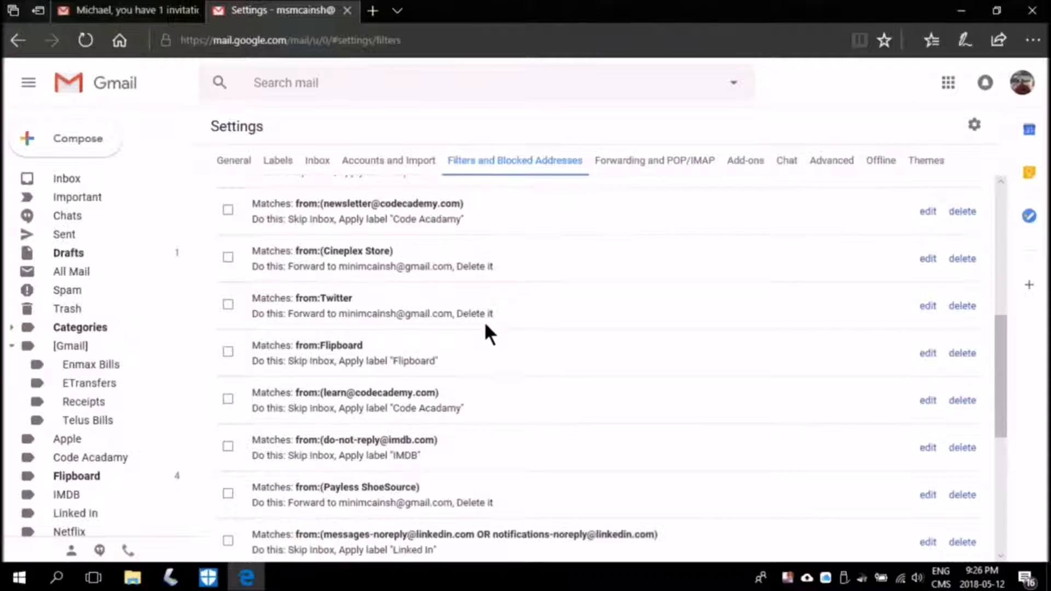
pyautogui.scroll(-1, 485, 325)
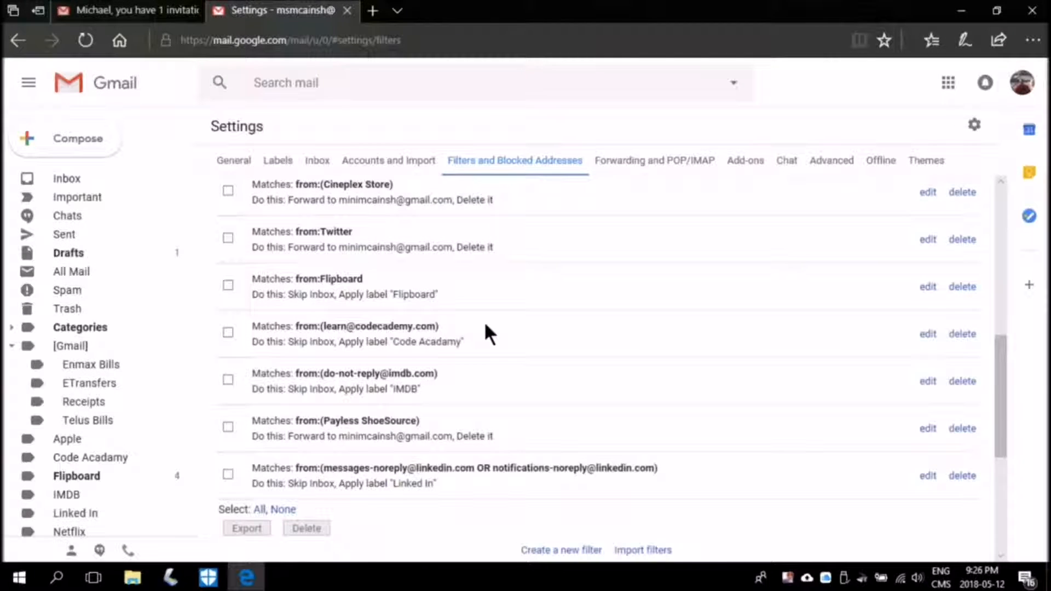
pyautogui.scroll(-1, 485, 326)
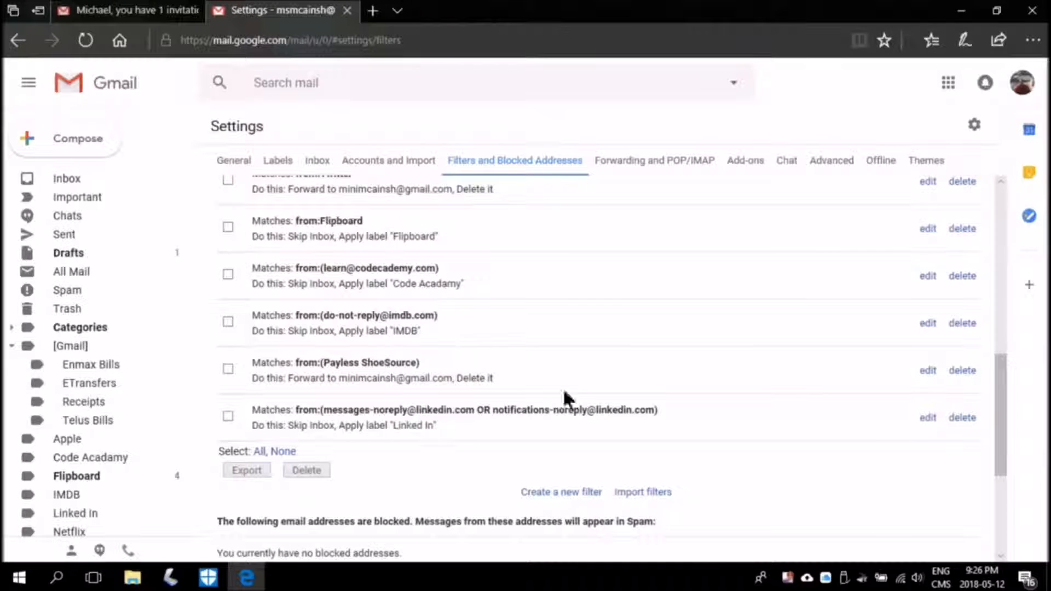
pyautogui.click(928, 419)
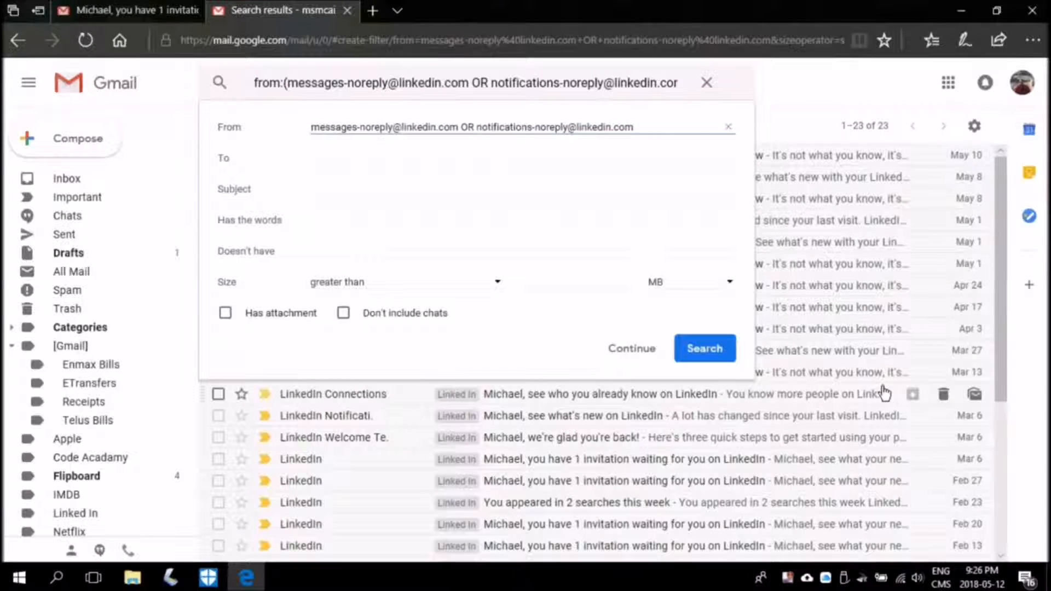
# Append OR and the copied LinkedIn security address to the filter's From criterion.
pyautogui.write('OR')
pyautogui.click(733, 347)
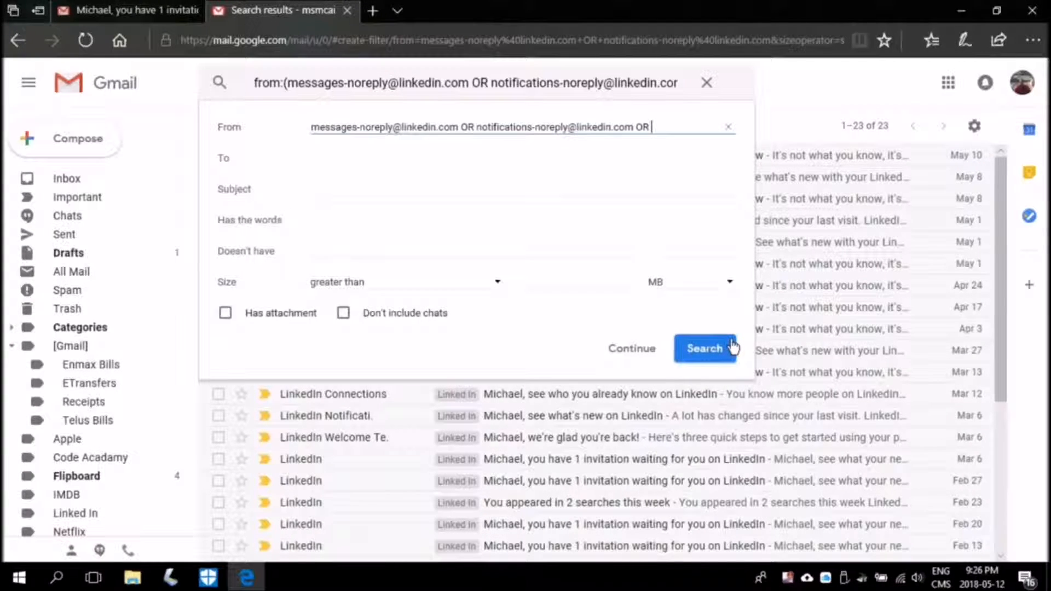
pyautogui.hotkey('ctrl', 'v')
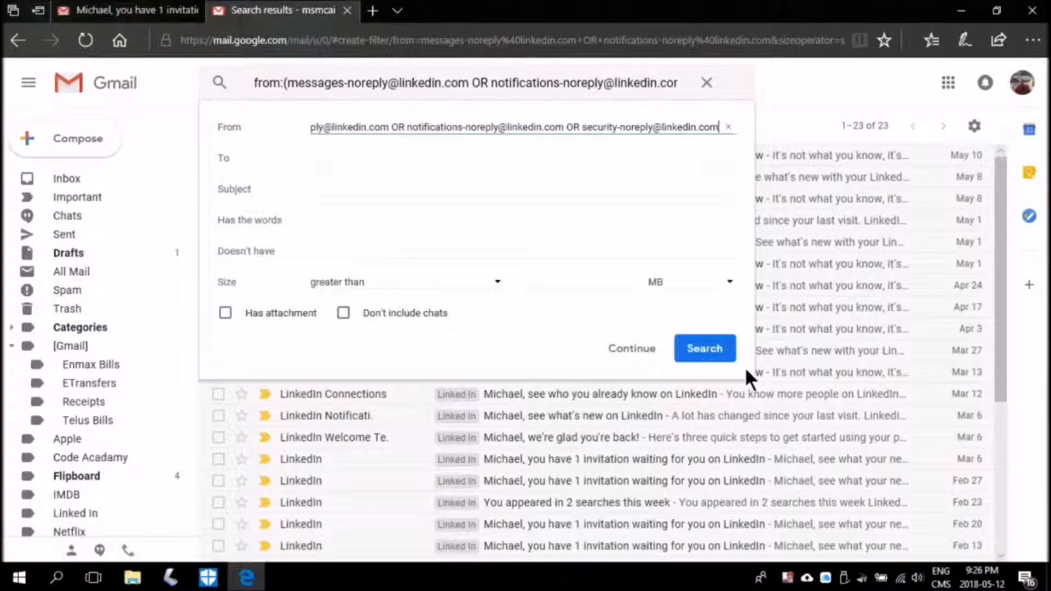
# Update the LinkedIn filter with its three senders, also applying it to the existing matching messages.
pyautogui.click(634, 353)
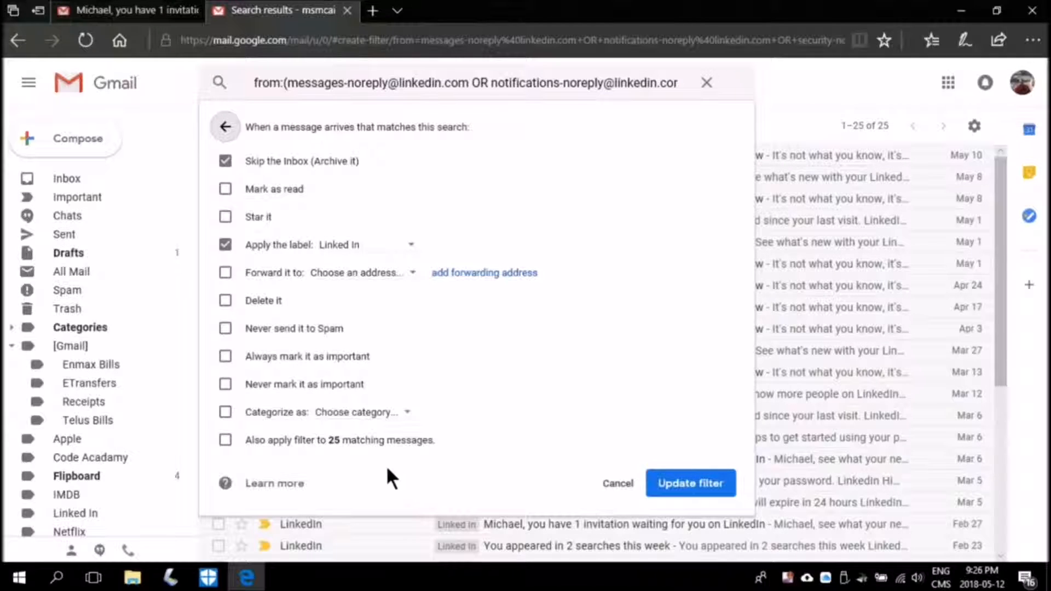
pyautogui.click(225, 440)
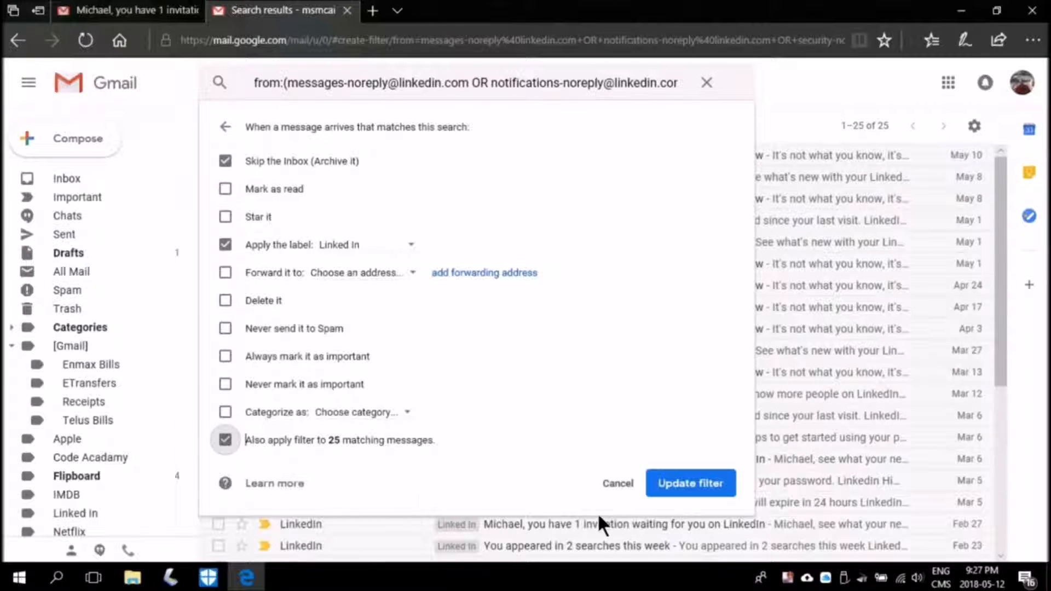
pyautogui.click(669, 483)
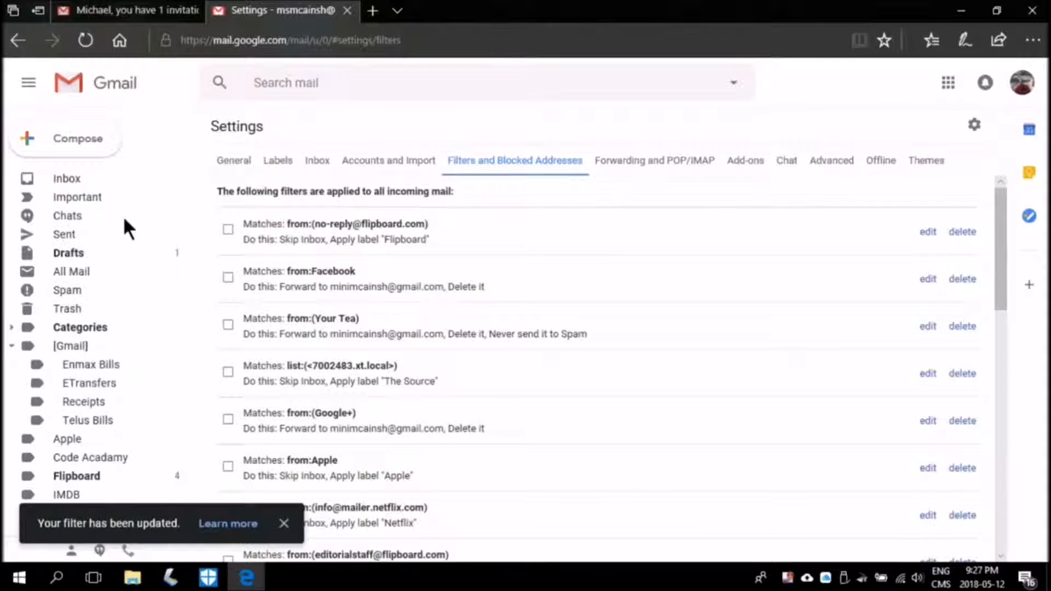
# Return to the inbox and review the filtered mail under the Flipboard, IMDB, Linked In and The Source labels.
pyautogui.click(75, 188)
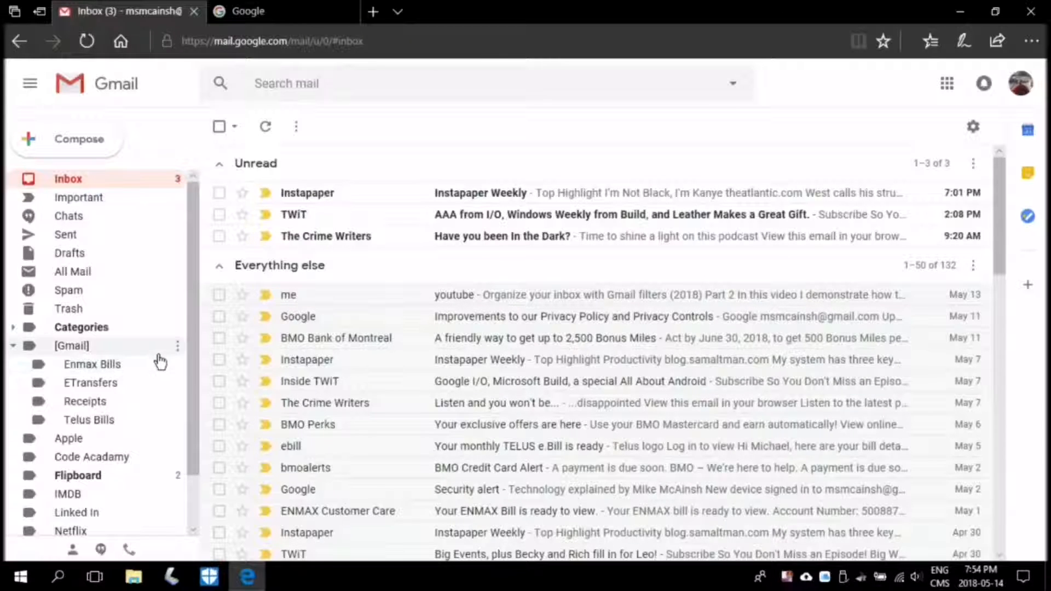
pyautogui.scroll(-1, 160, 361)
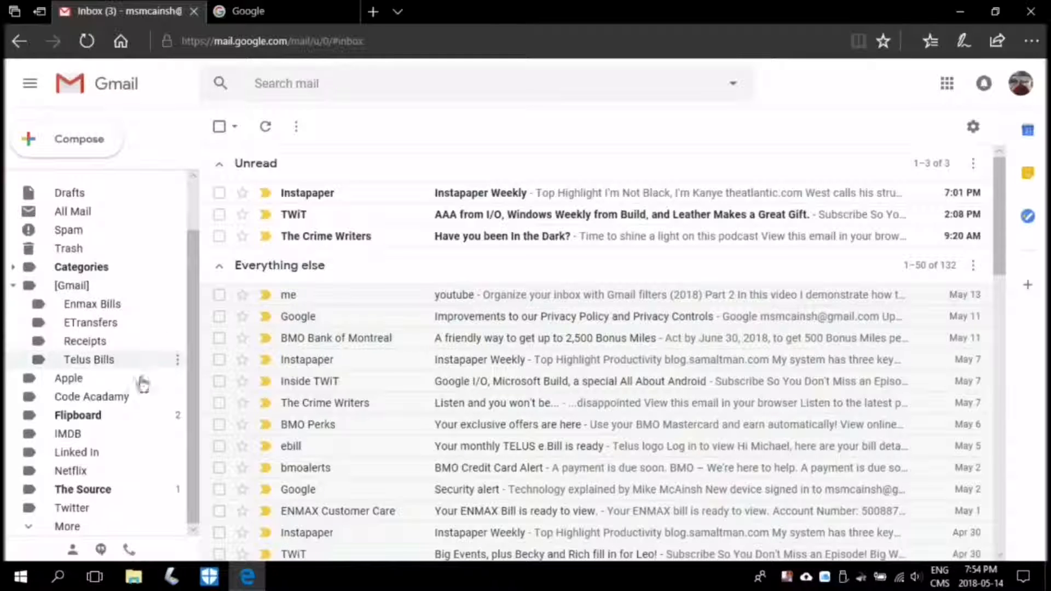
pyautogui.click(110, 419)
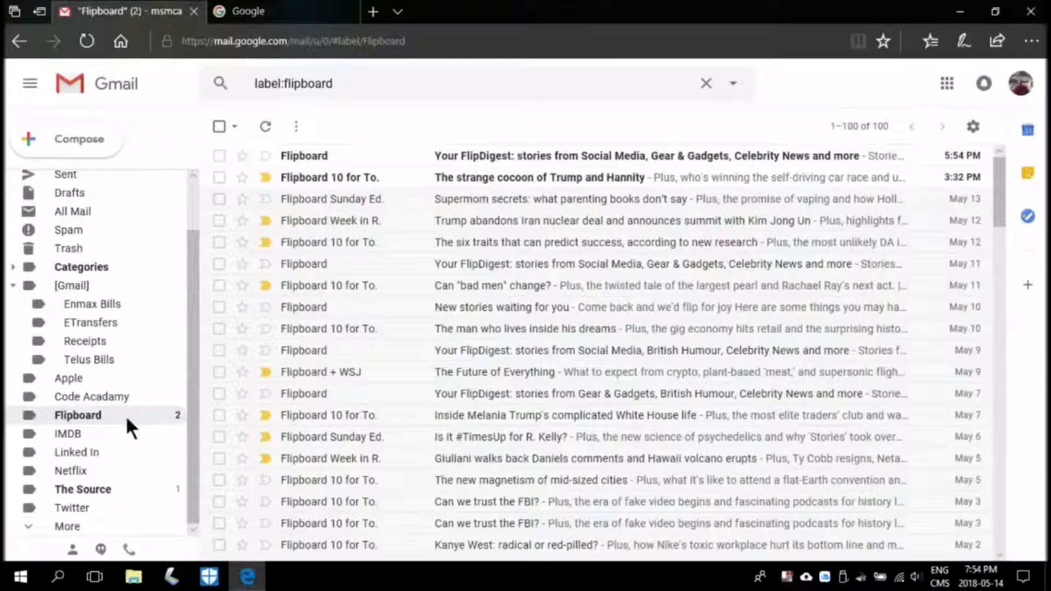
pyautogui.click(74, 434)
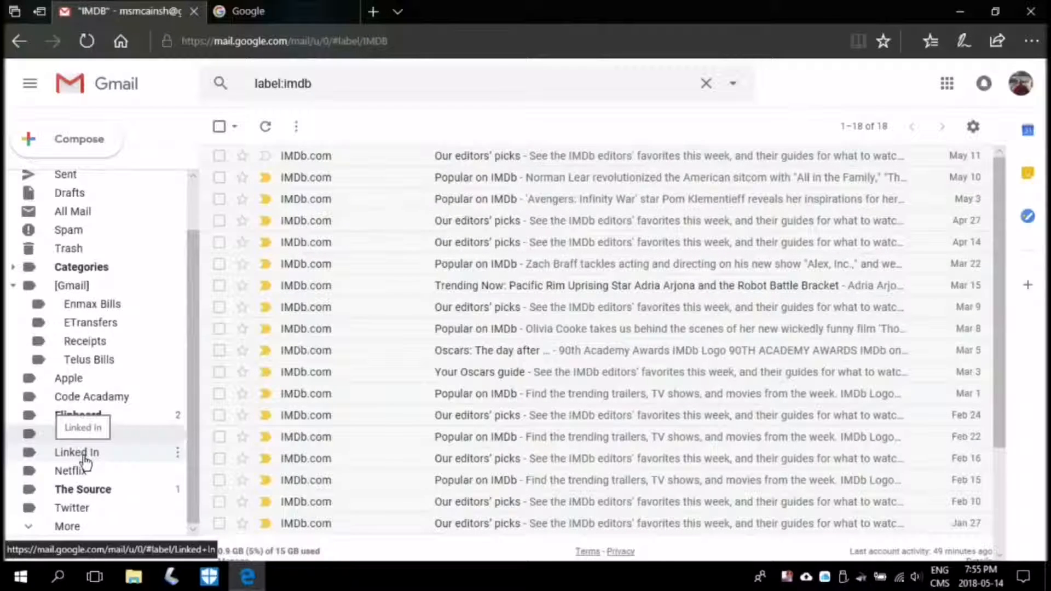
pyautogui.click(85, 454)
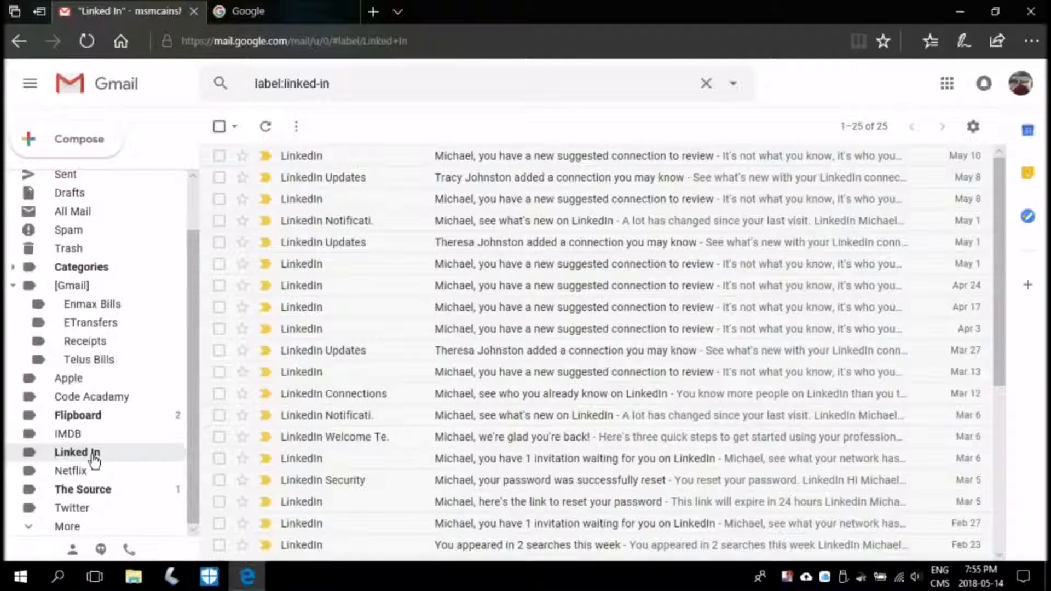
pyautogui.moveTo(94, 490); pyautogui.dragTo(97, 493)
pyautogui.click(97, 492)
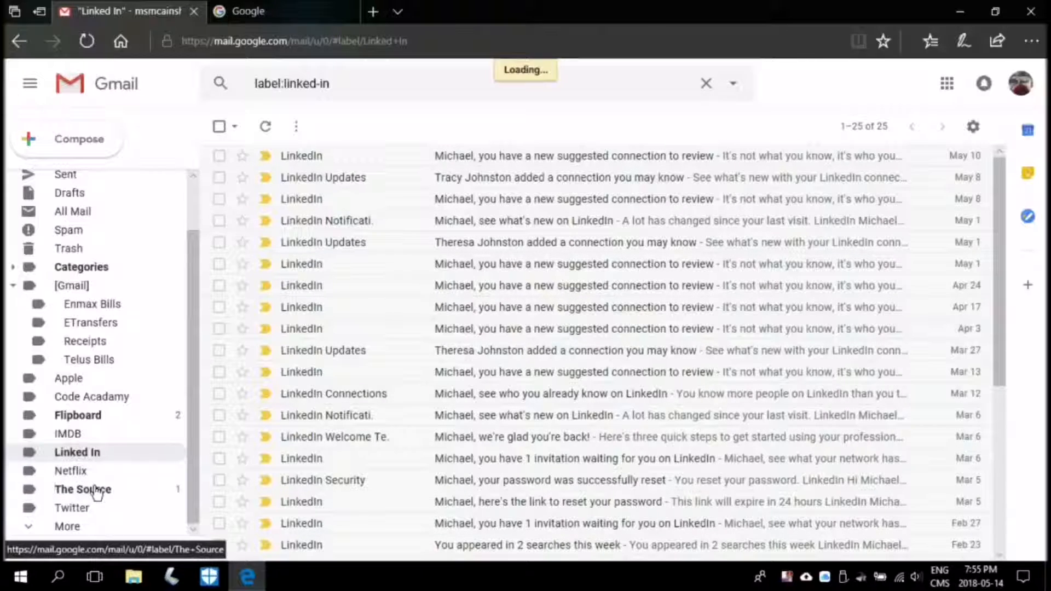